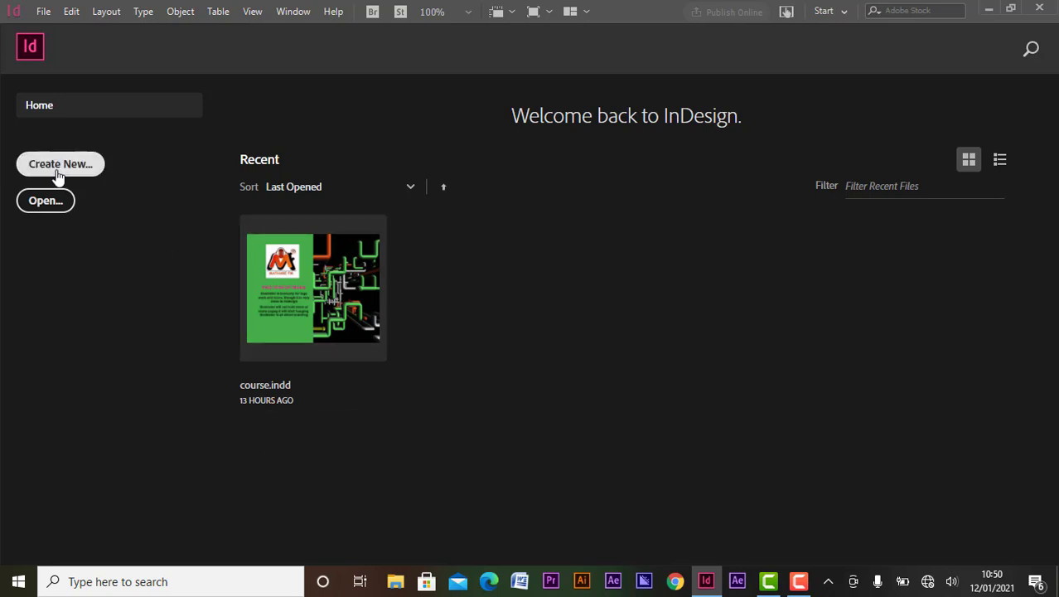
- Start a new document and reposition its setup dialog higher up on the screen
{"action": "left_click", "coordinate": [43, 12]}
{"action": "mouse_move", "coordinate": [93, 31]}
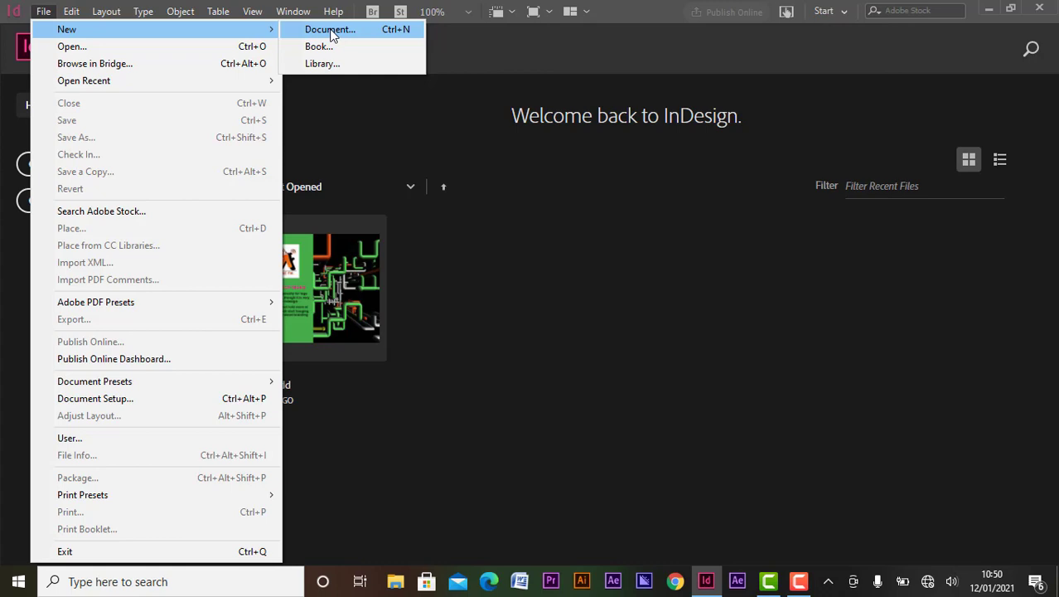
{"action": "left_click", "coordinate": [330, 31]}
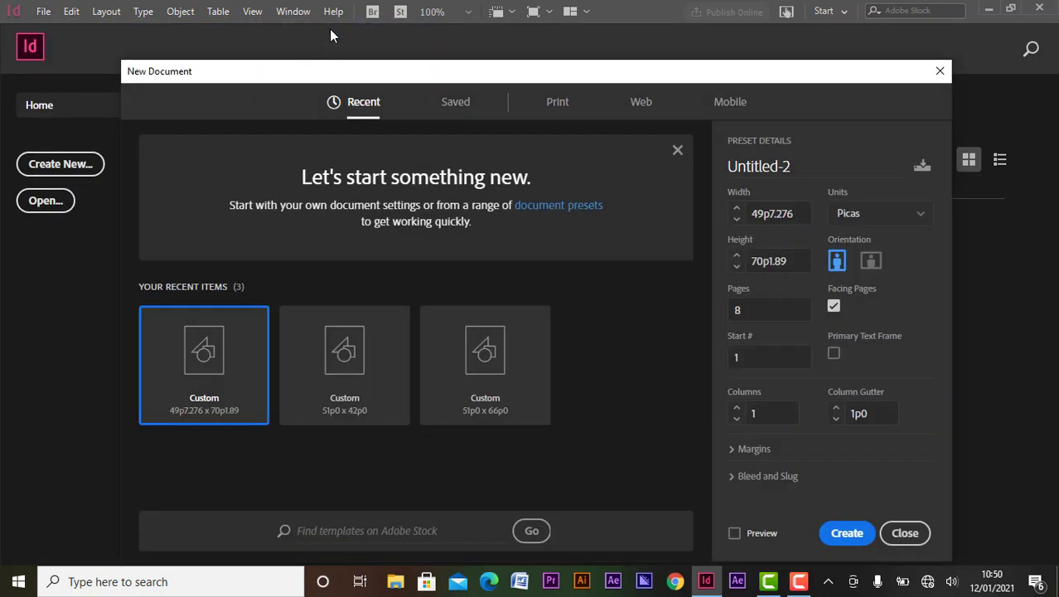
{"action": "left_click_drag", "start_coordinate": [425, 77], "coordinate": [449, 33]}
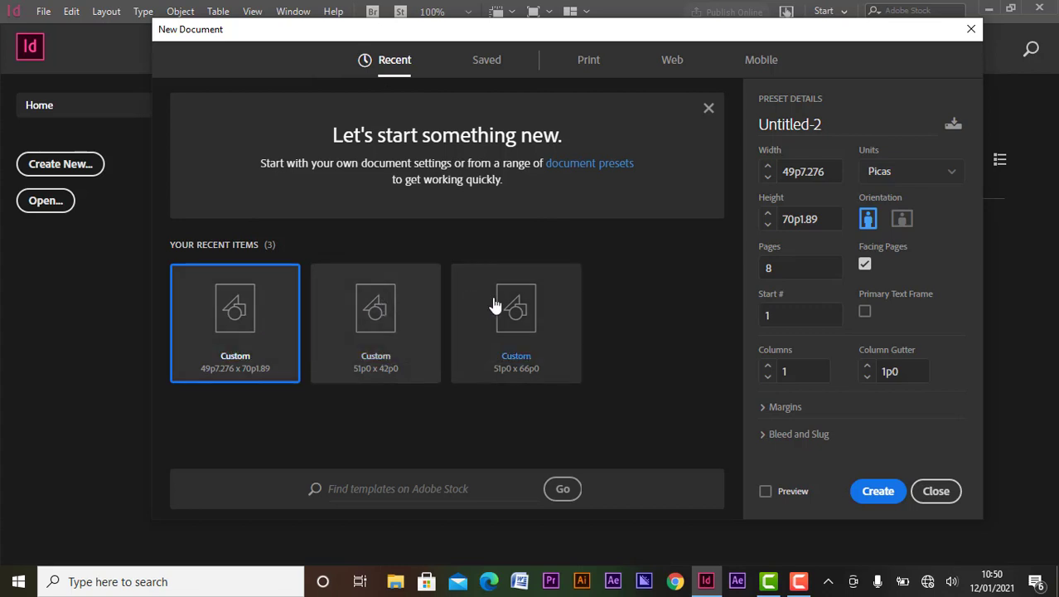
- Browse the Saved, Print, Web and Mobile document presets
{"action": "left_click", "coordinate": [486, 58]}
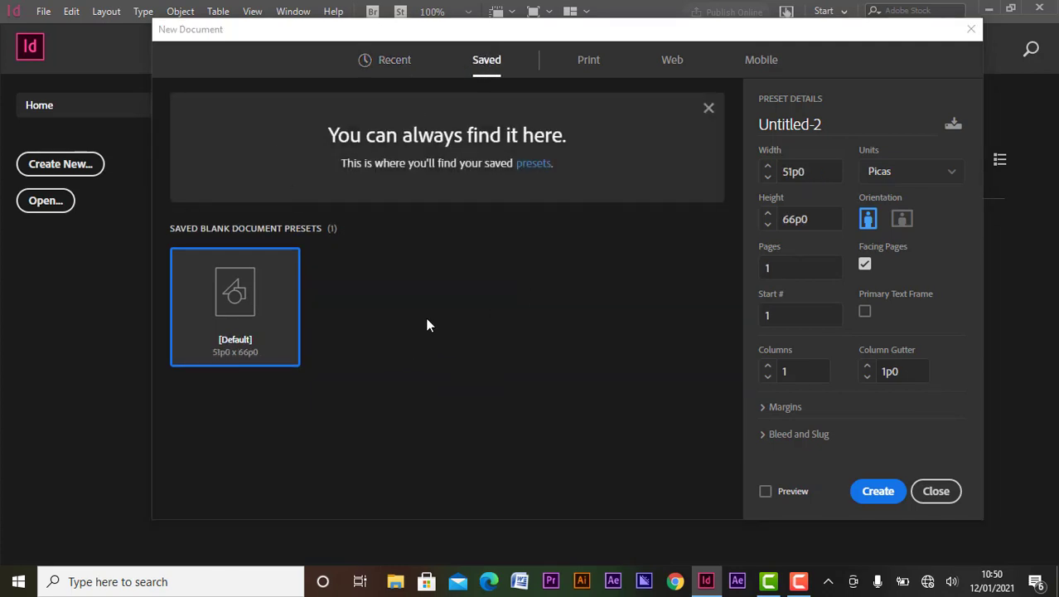
{"action": "left_click", "coordinate": [590, 61]}
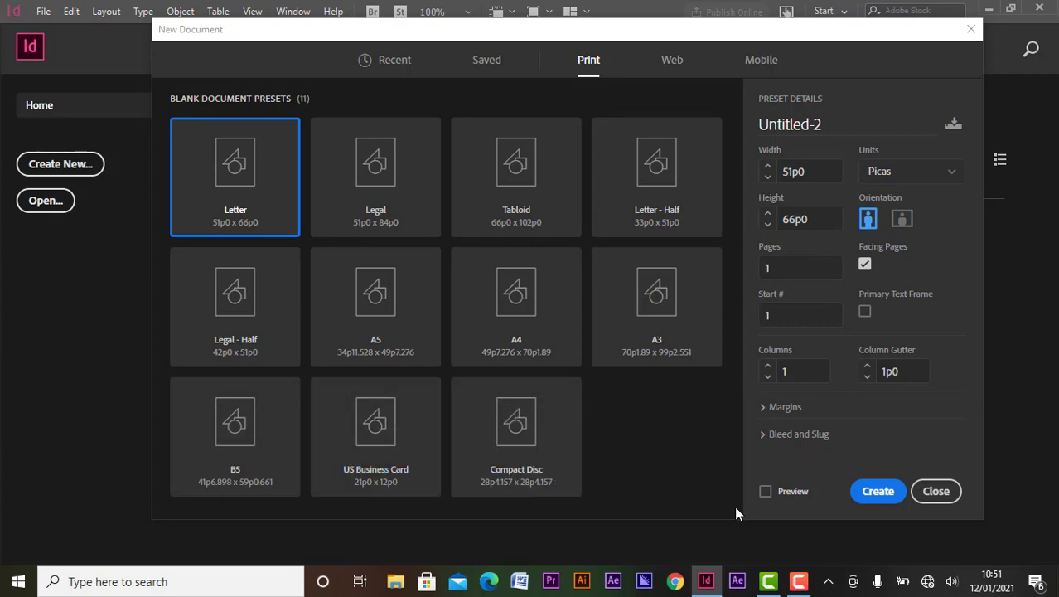
{"action": "left_click", "coordinate": [672, 61]}
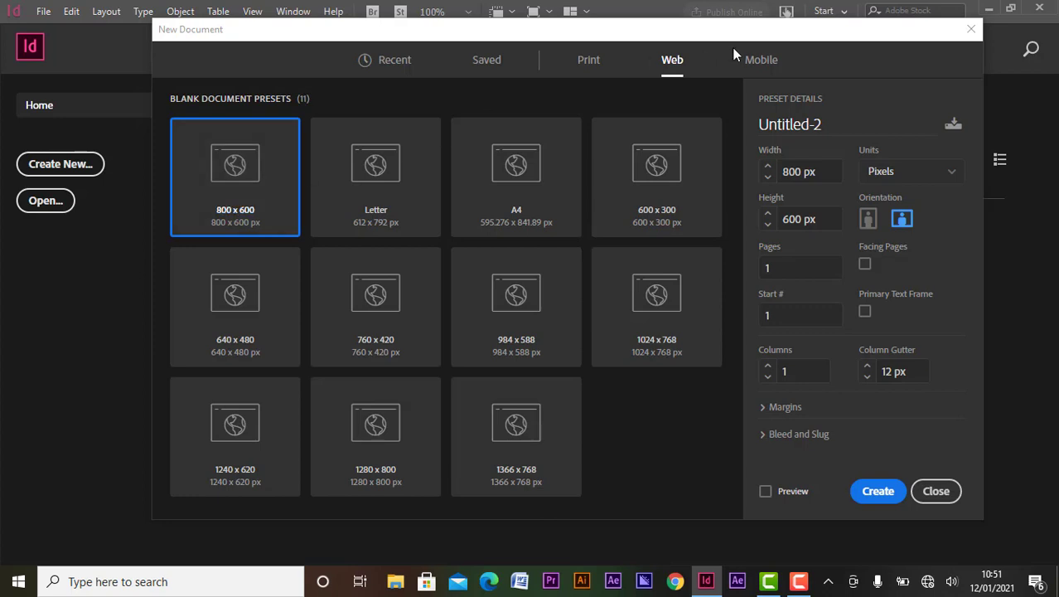
{"action": "left_click", "coordinate": [771, 68]}
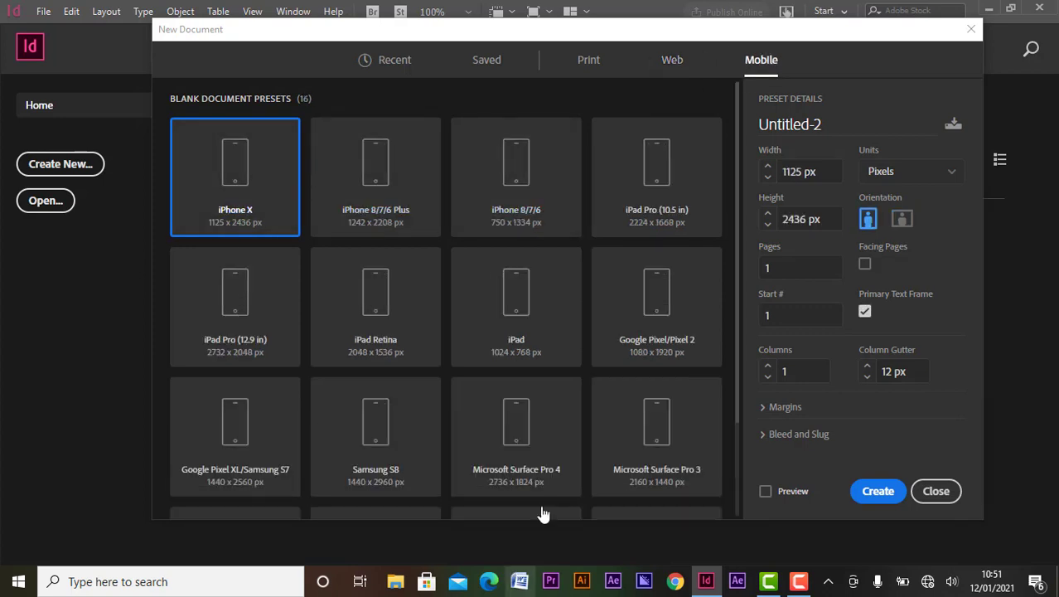
{"action": "scroll", "coordinate": [412, 253], "scroll_direction": "down", "scroll_amount": 2}
{"action": "scroll", "coordinate": [412, 253], "scroll_direction": "up", "scroll_amount": 2}
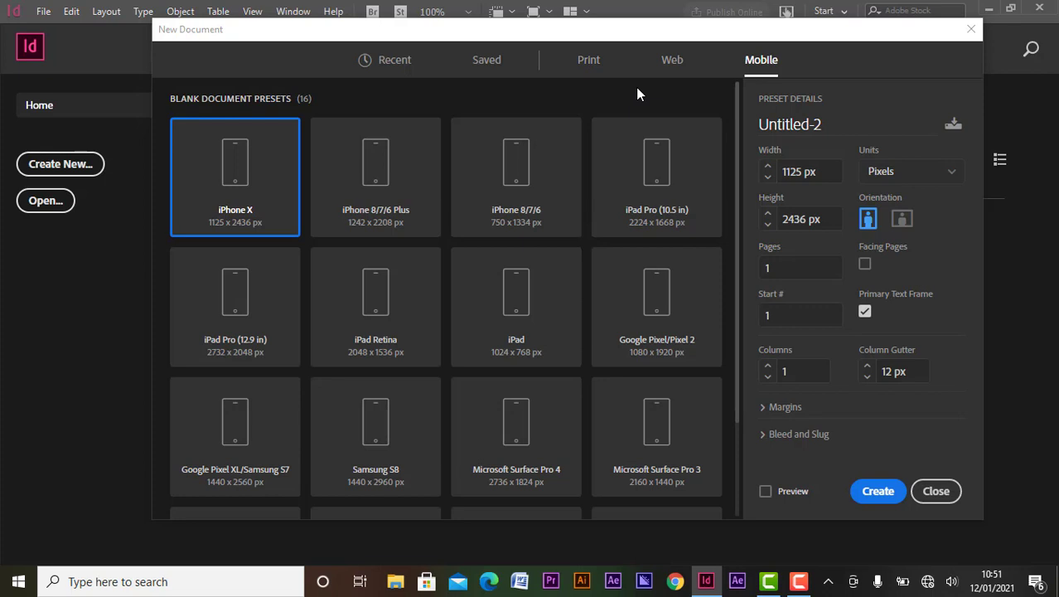
- Choose the A4 print preset and name the document NAIROBI
{"action": "left_click", "coordinate": [597, 68]}
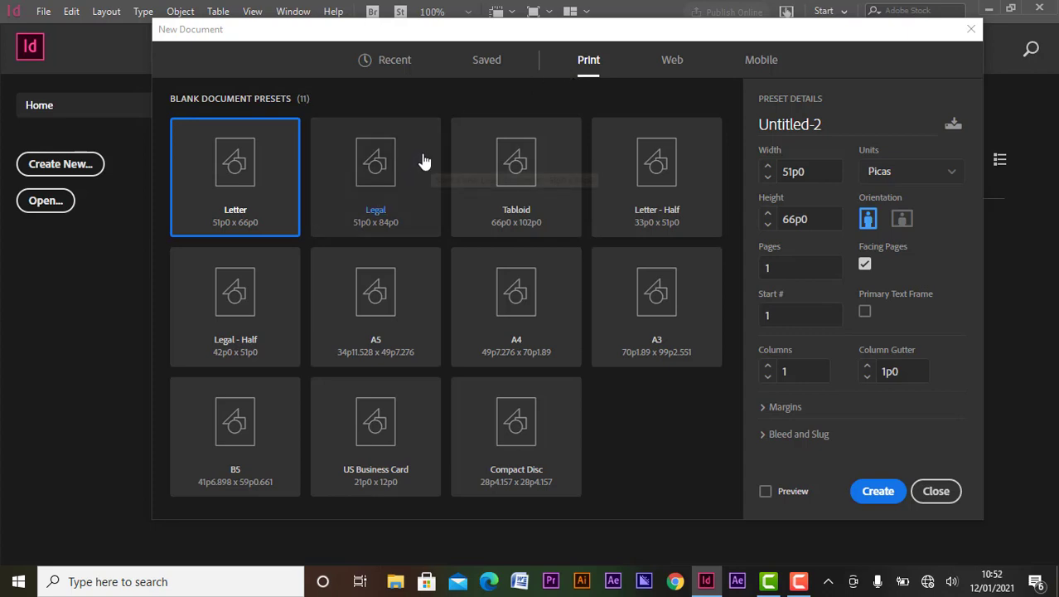
{"action": "left_click", "coordinate": [509, 309]}
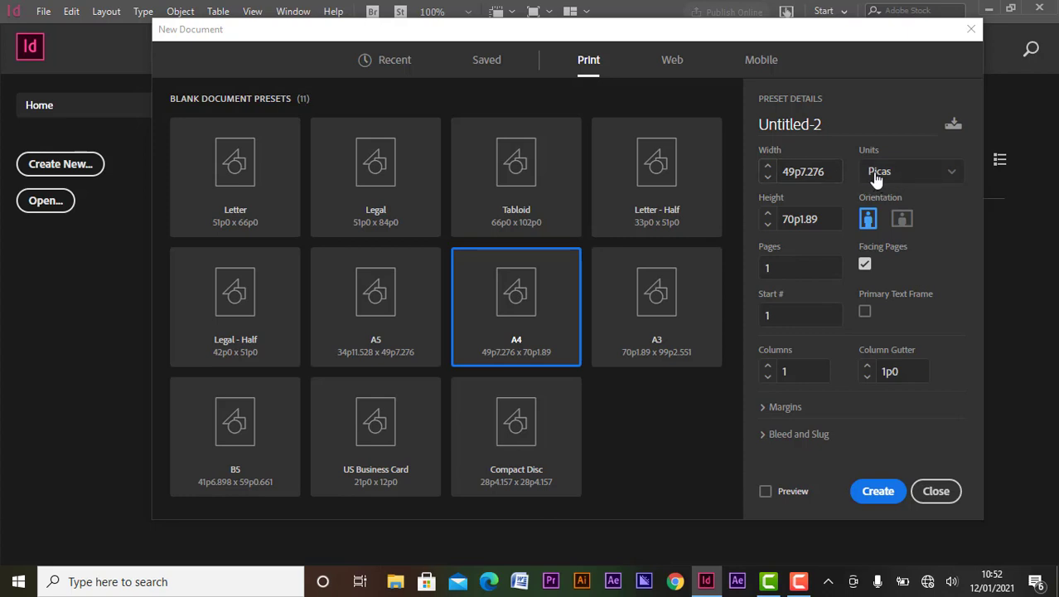
{"action": "left_click_drag", "start_coordinate": [821, 124], "coordinate": [744, 121]}
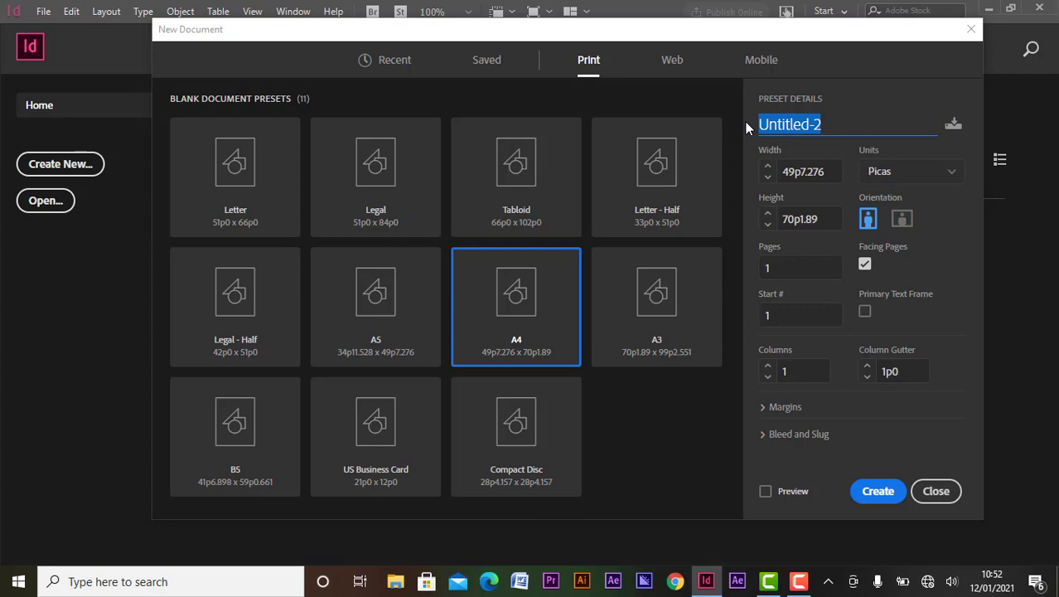
{"action": "type", "text": "NA"}
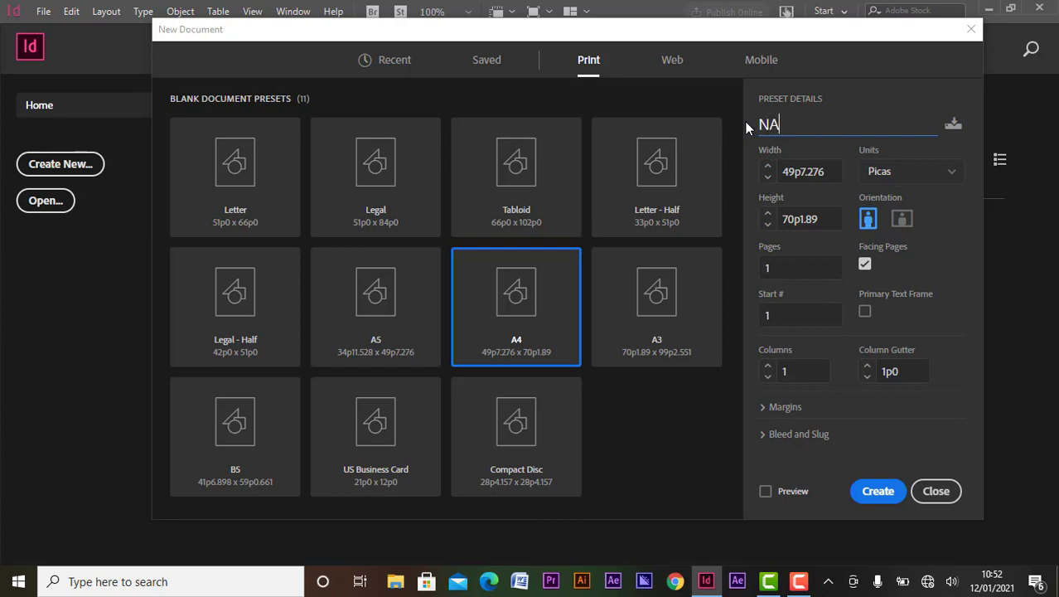
{"action": "type", "text": "IROBI"}
- Try points, inches and millimeters as the document's units, comparing how the page width is expressed
{"action": "left_click", "coordinate": [953, 178]}
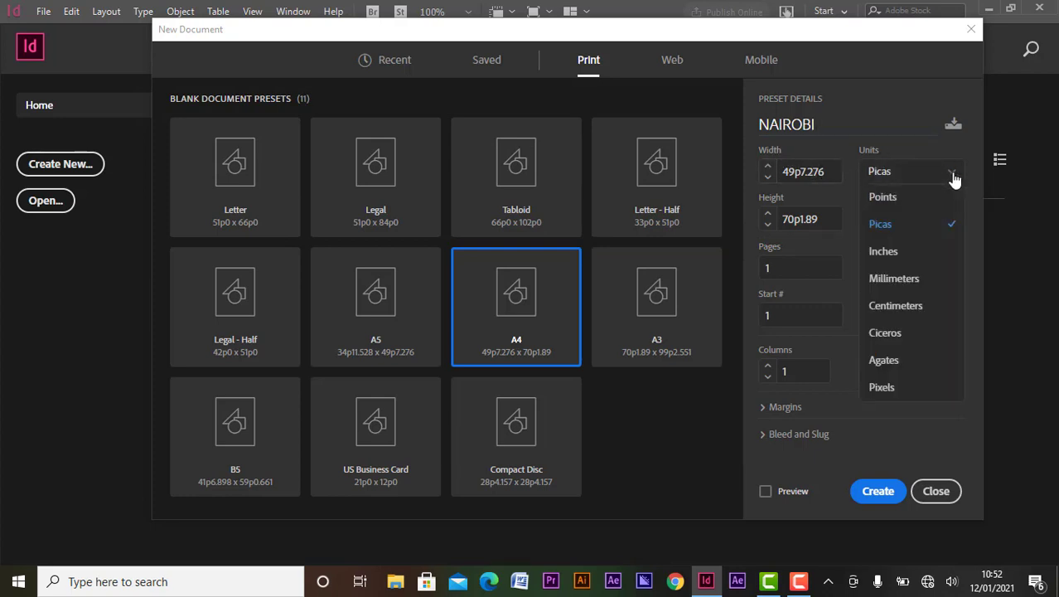
{"action": "left_click", "coordinate": [902, 197]}
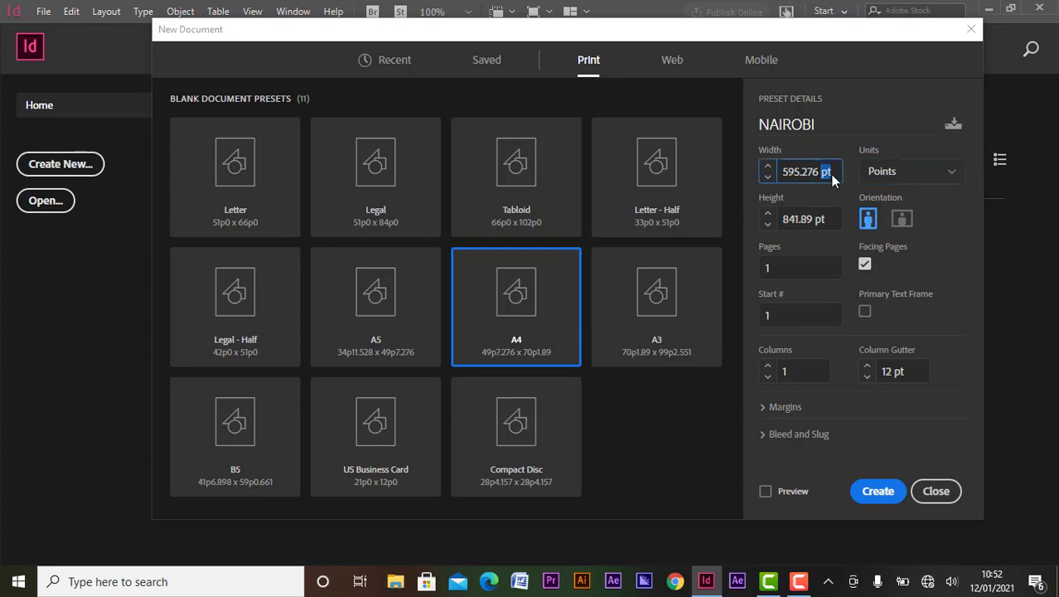
{"action": "left_click", "coordinate": [874, 181]}
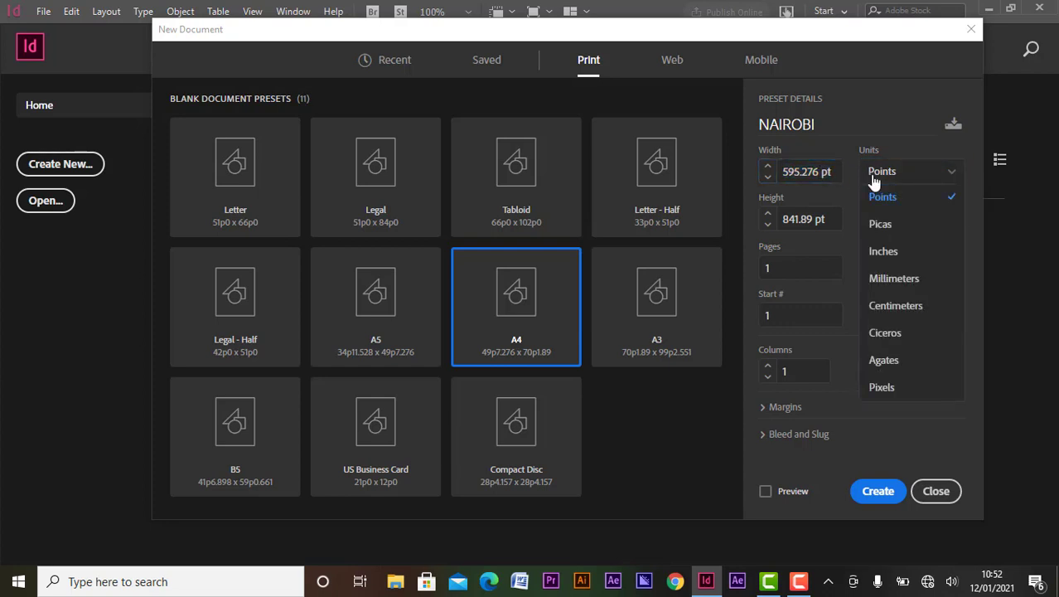
{"action": "left_click", "coordinate": [884, 250]}
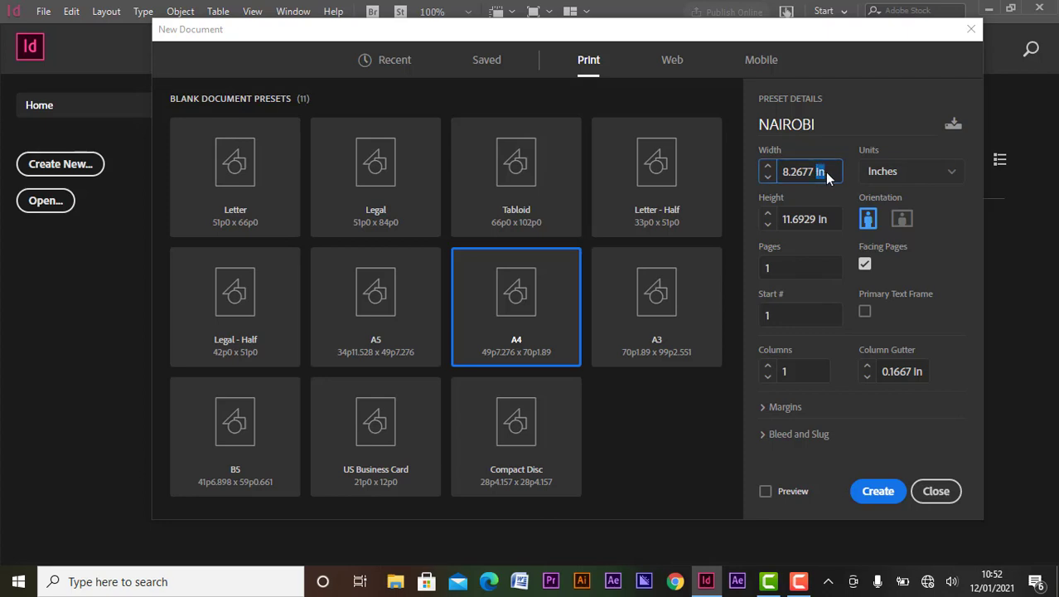
{"action": "left_click", "coordinate": [900, 178]}
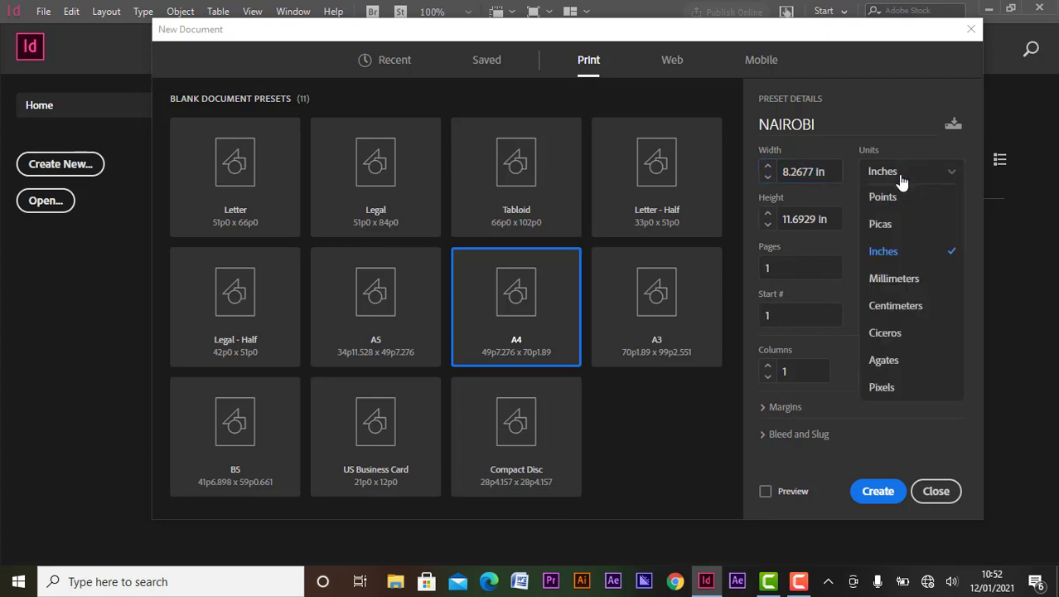
{"action": "left_click", "coordinate": [904, 279]}
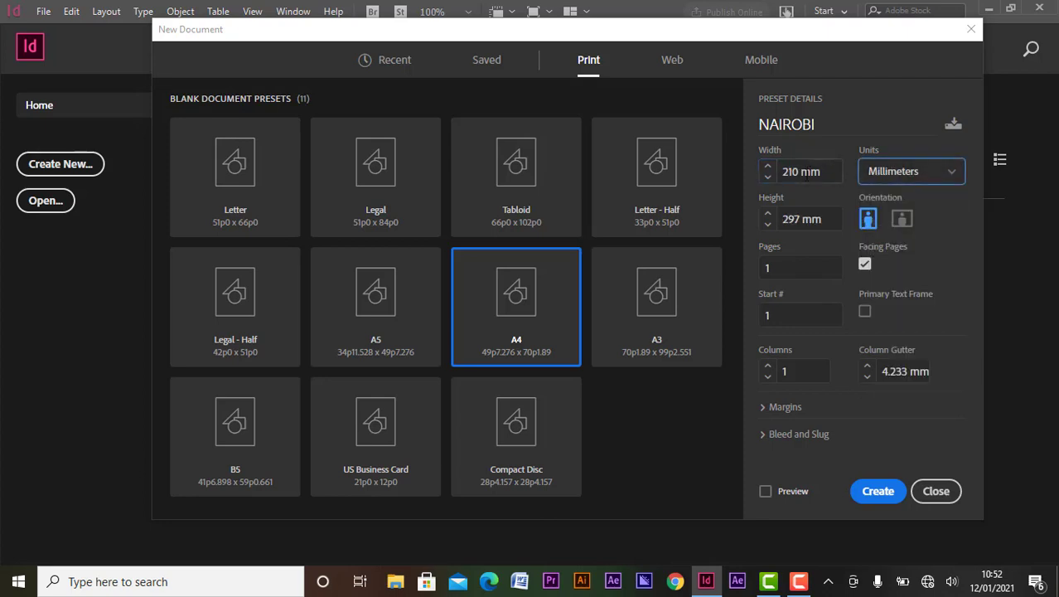
{"action": "left_click_drag", "start_coordinate": [801, 172], "coordinate": [823, 173]}
{"action": "double_click", "coordinate": [821, 172]}
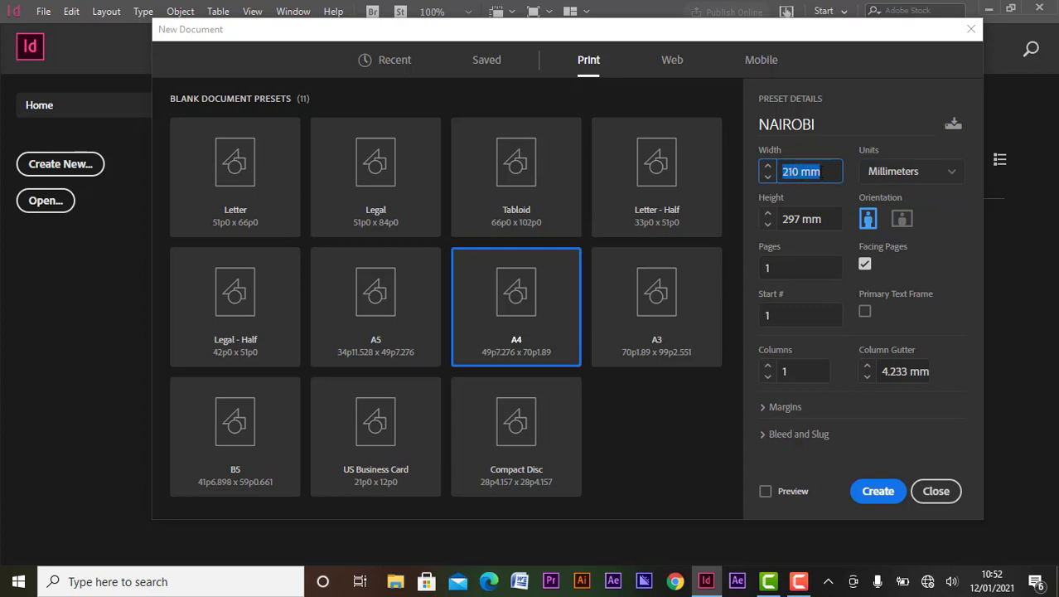
- Set the document's units to pixels and its page count to 6, with Facing Pages enabled
{"action": "left_click", "coordinate": [894, 174]}
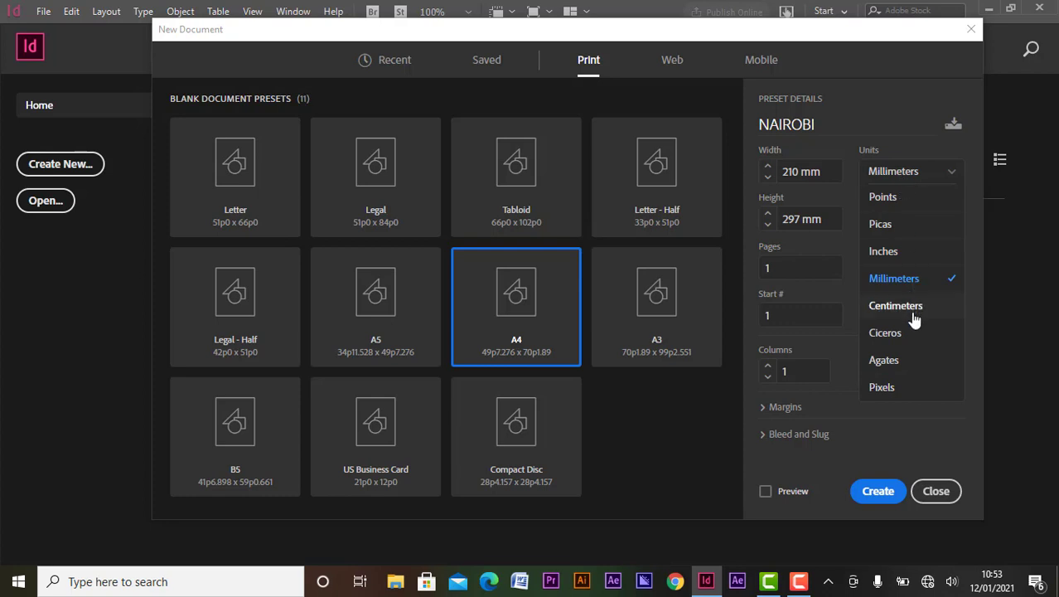
{"action": "left_click", "coordinate": [883, 388]}
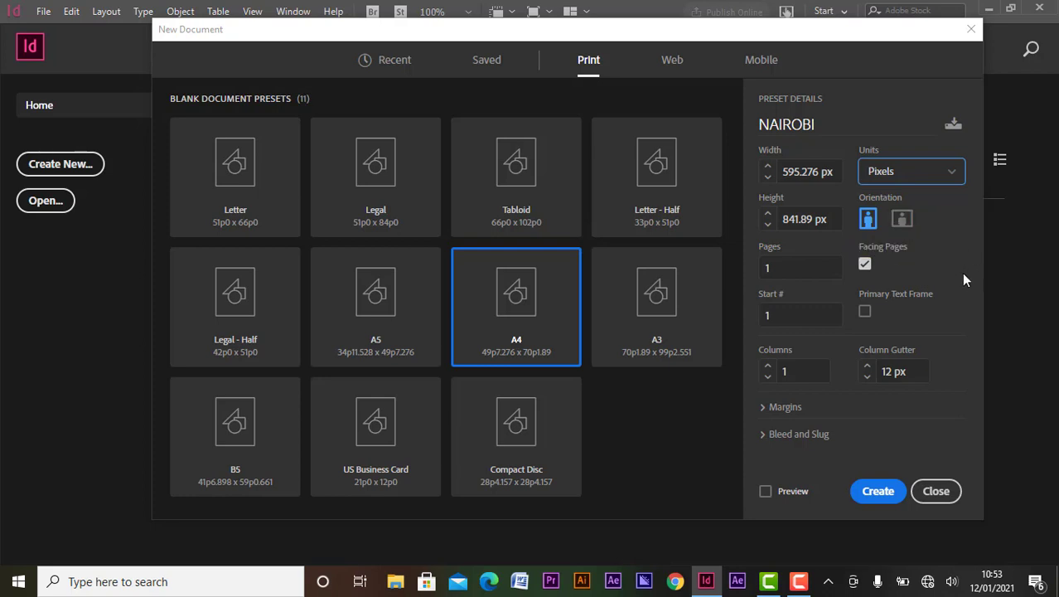
{"action": "left_click", "coordinate": [775, 268]}
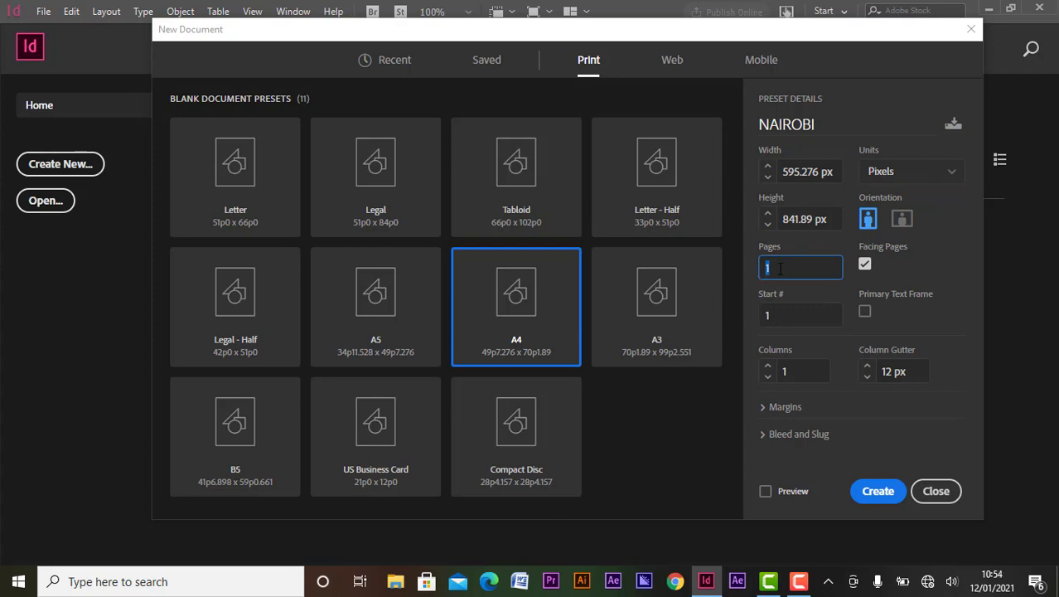
{"action": "type", "text": "4"}
{"action": "left_click", "coordinate": [865, 265]}
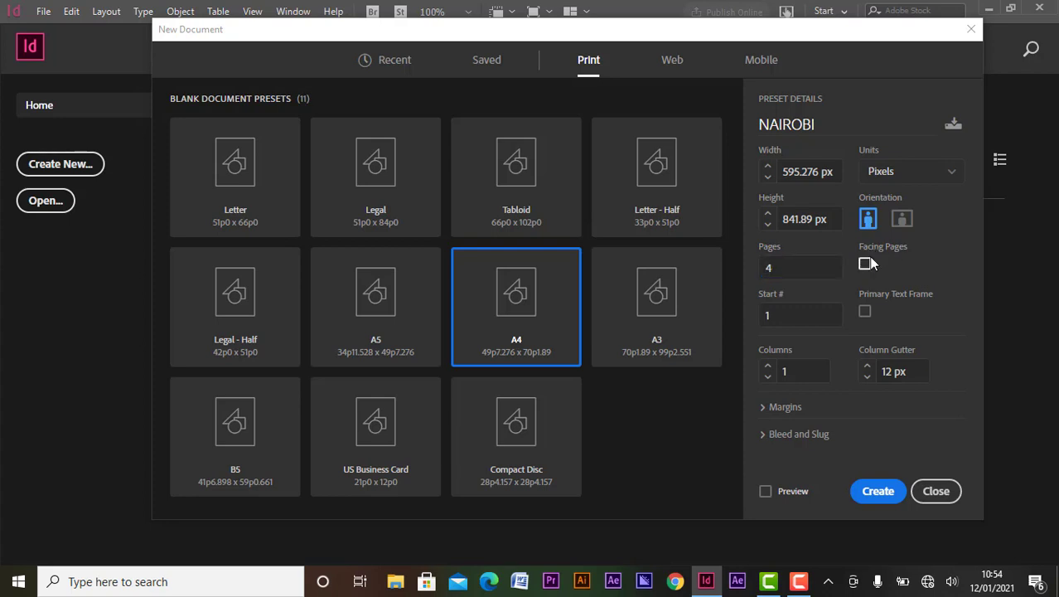
{"action": "left_click", "coordinate": [866, 264]}
{"action": "left_click", "coordinate": [865, 266]}
{"action": "left_click_drag", "start_coordinate": [779, 268], "coordinate": [761, 268]}
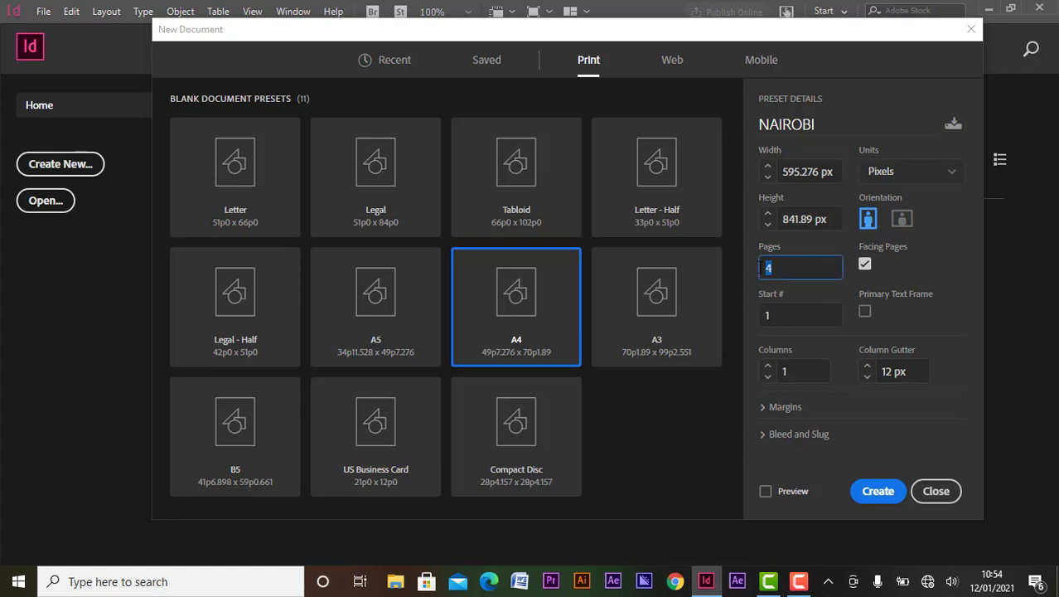
{"action": "type", "text": "6"}
- Review the start page number, Facing Pages and column count settings
{"action": "left_click_drag", "start_coordinate": [770, 314], "coordinate": [761, 314]}
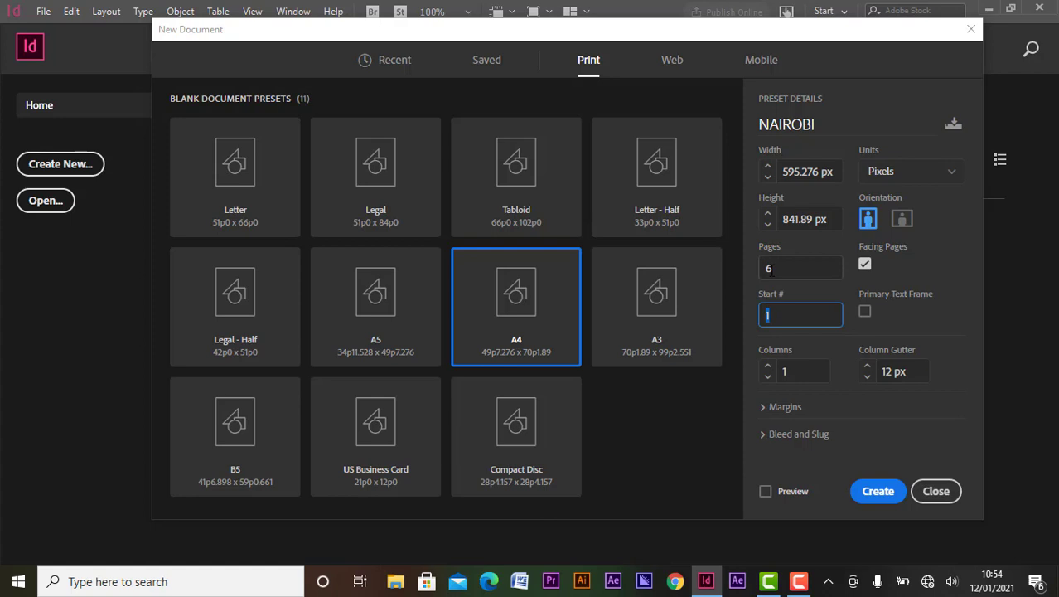
{"action": "left_click", "coordinate": [770, 315]}
{"action": "left_click_drag", "start_coordinate": [770, 315], "coordinate": [756, 323]}
{"action": "left_click", "coordinate": [771, 316]}
{"action": "left_click_drag", "start_coordinate": [771, 316], "coordinate": [748, 320]}
{"action": "left_click_drag", "start_coordinate": [781, 317], "coordinate": [743, 321]}
{"action": "left_click", "coordinate": [866, 272]}
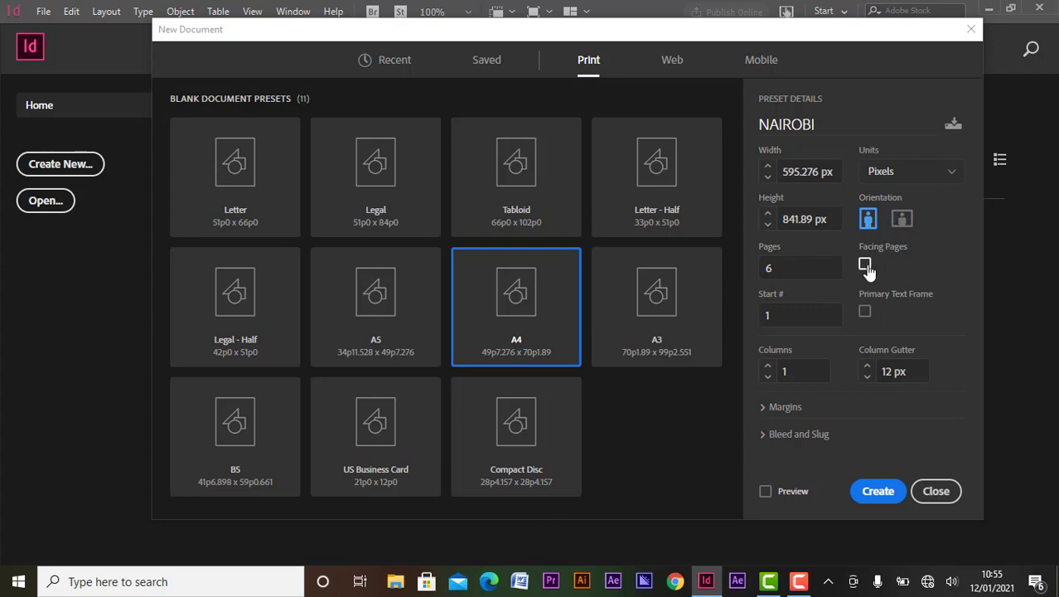
{"action": "left_click", "coordinate": [865, 266]}
{"action": "left_click", "coordinate": [794, 370]}
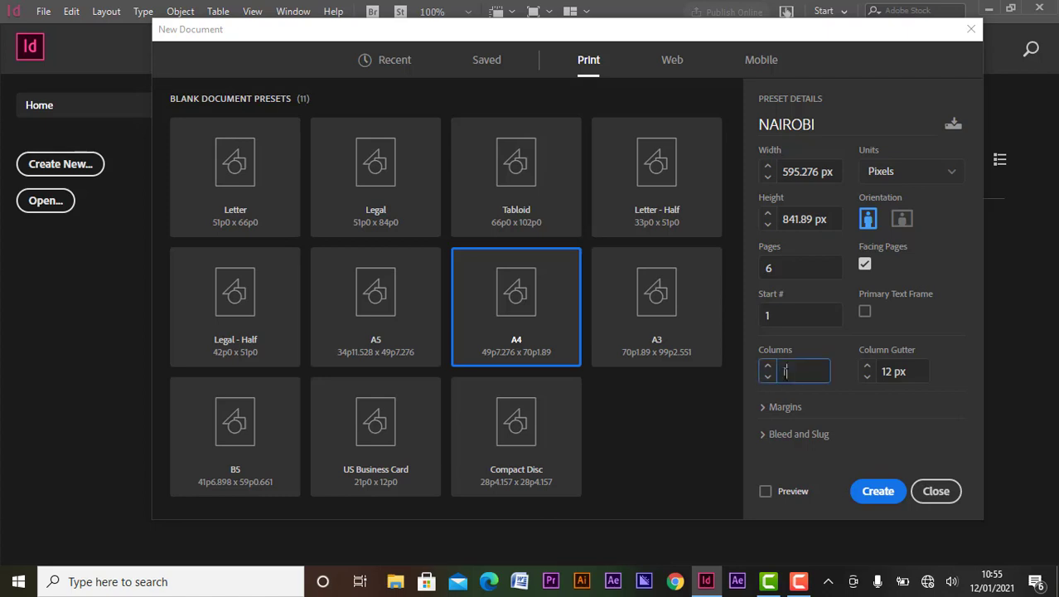
{"action": "double_click", "coordinate": [794, 370]}
- Set the top, bottom, inside and outside margins to 15 px as linked values
{"action": "left_click", "coordinate": [784, 407]}
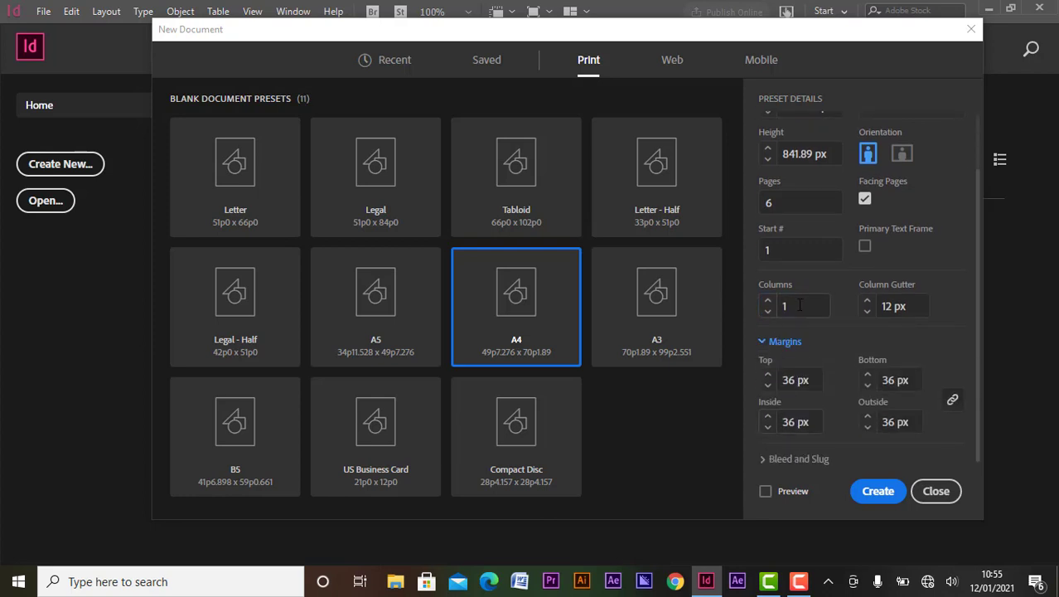
{"action": "left_click", "coordinate": [792, 380]}
{"action": "left_click_drag", "start_coordinate": [720, 39], "coordinate": [681, 41]}
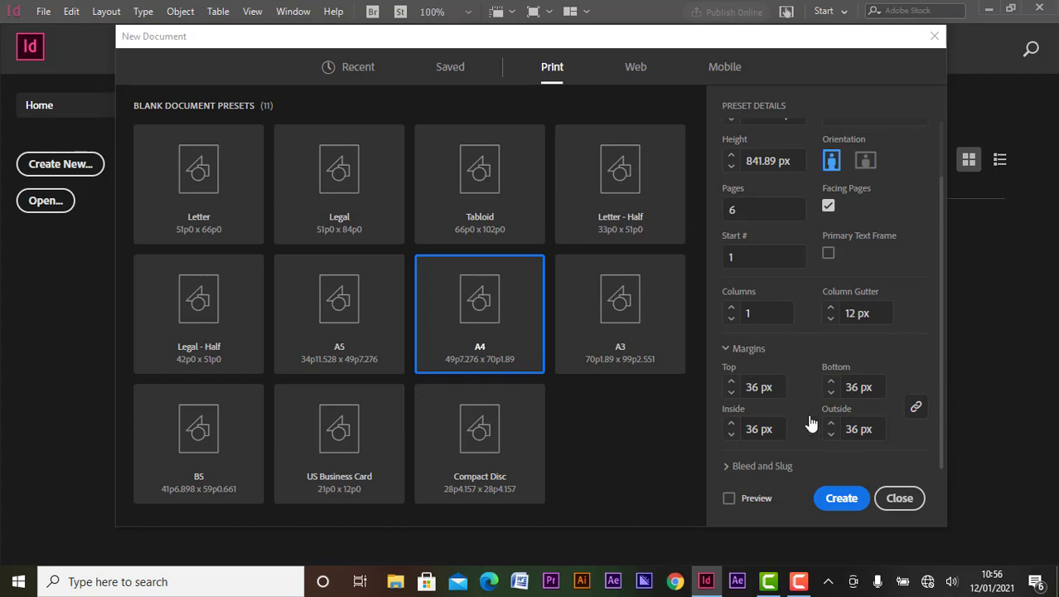
{"action": "left_click", "coordinate": [758, 387]}
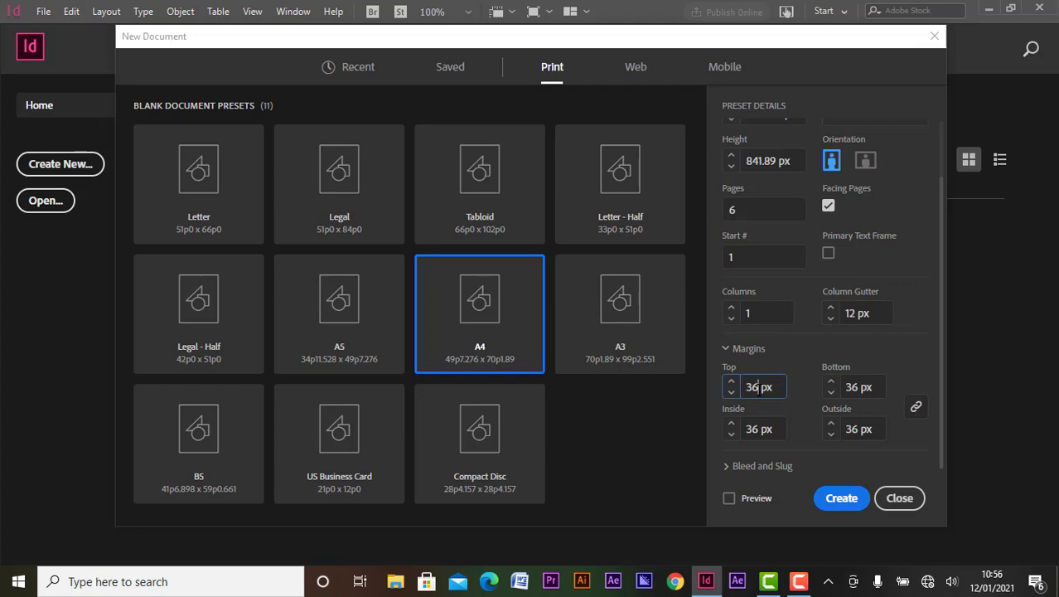
{"action": "double_click", "coordinate": [748, 387]}
{"action": "type", "text": "15"}
{"action": "left_click", "coordinate": [786, 353]}
{"action": "left_click", "coordinate": [758, 410]}
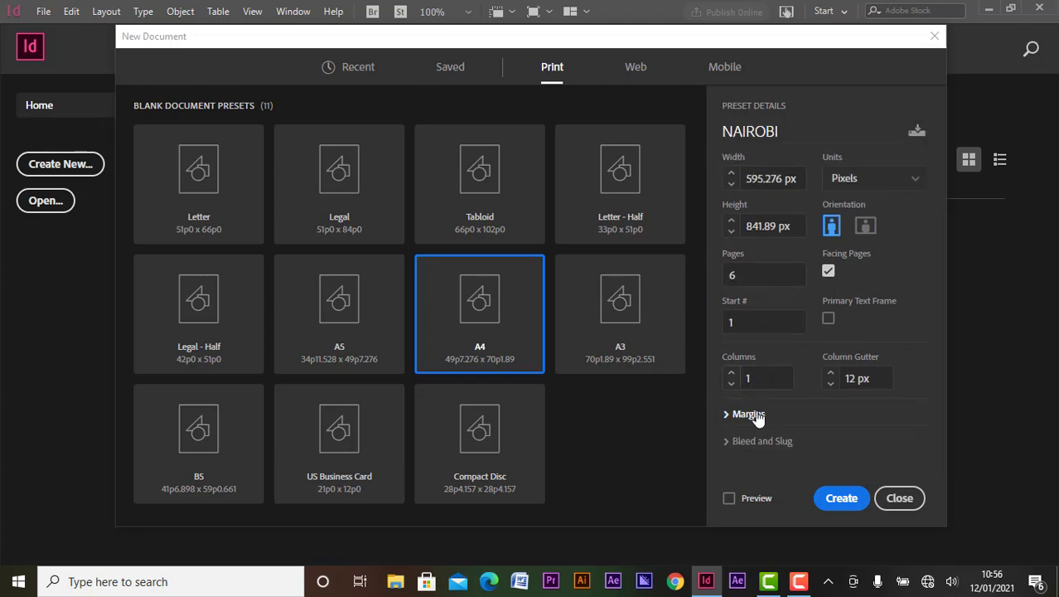
{"action": "left_click", "coordinate": [746, 412]}
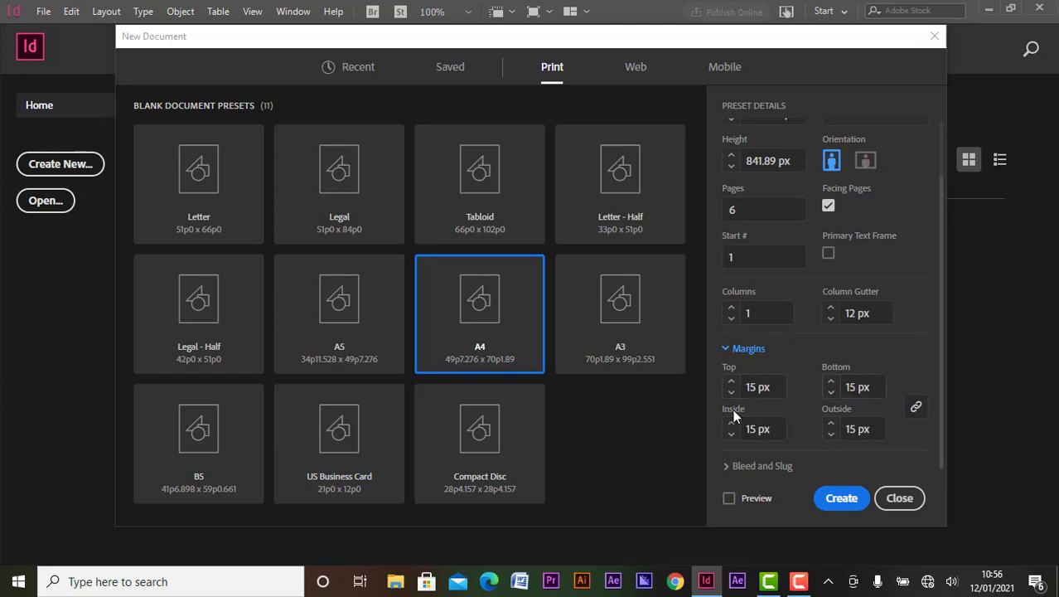
{"action": "left_click", "coordinate": [917, 410]}
{"action": "left_click", "coordinate": [916, 412]}
{"action": "left_click", "coordinate": [921, 413]}
- Expand the bleed and slug settings and set the top bleed to 10 px
{"action": "left_click", "coordinate": [750, 479]}
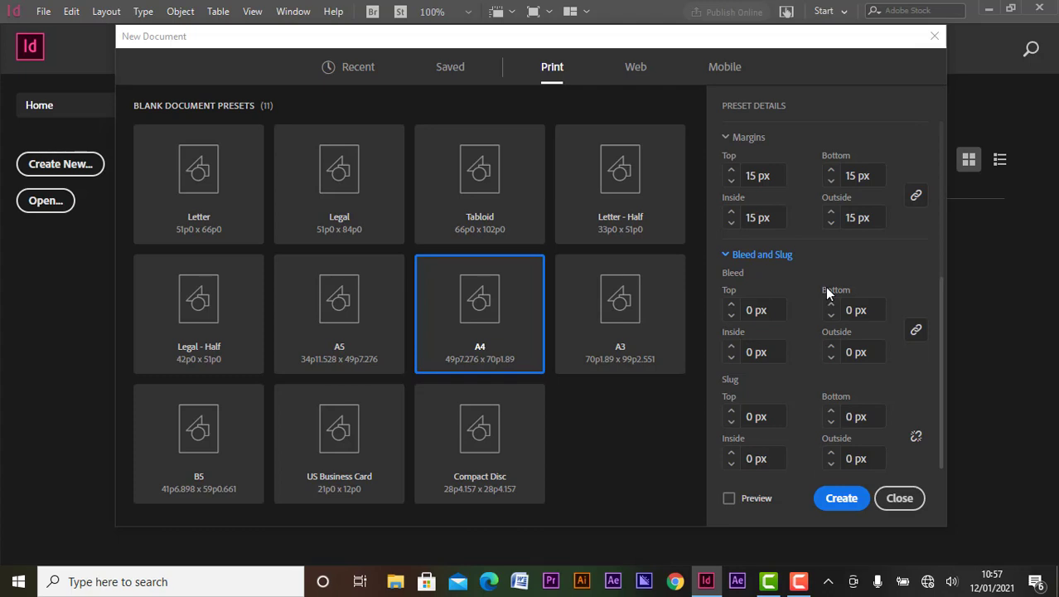
{"action": "double_click", "coordinate": [756, 310]}
{"action": "left_click", "coordinate": [751, 308]}
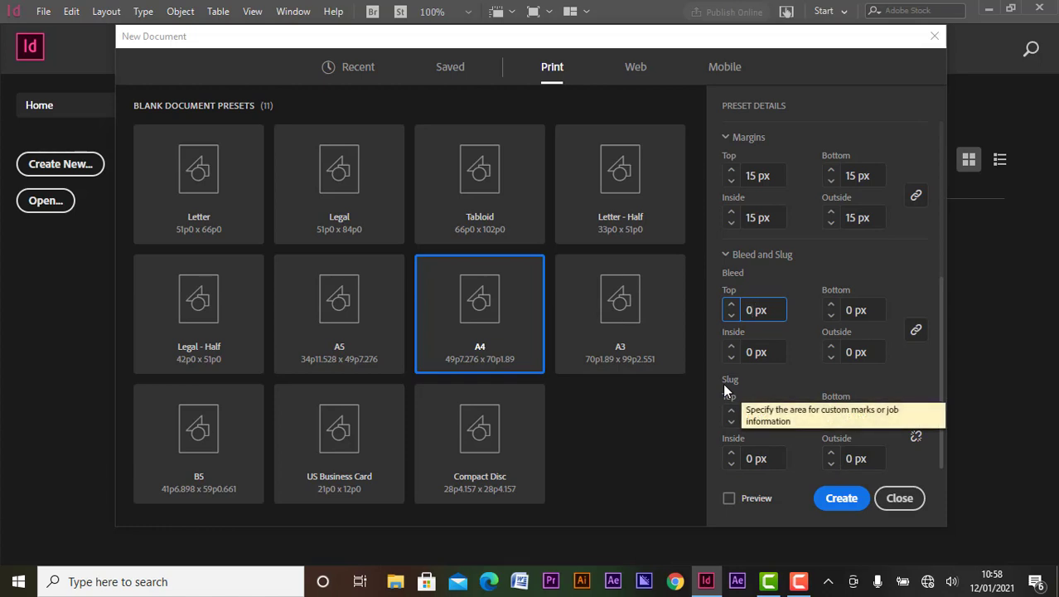
{"action": "double_click", "coordinate": [748, 310]}
{"action": "type", "text": "10"}
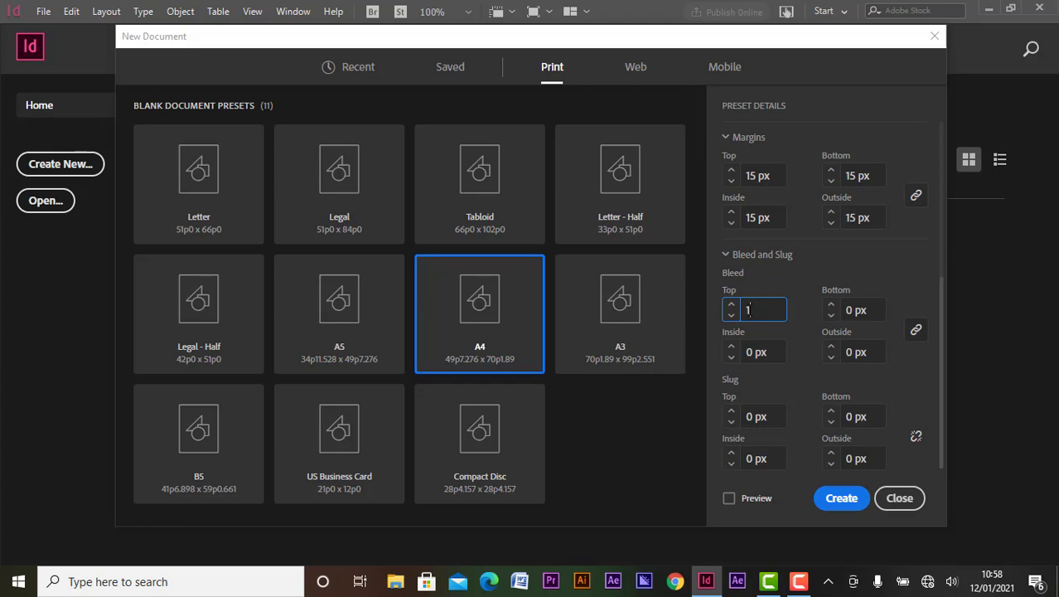
- Apply the linked 10 px bleed to all four sides and create the document
{"action": "key", "text": "Return"}
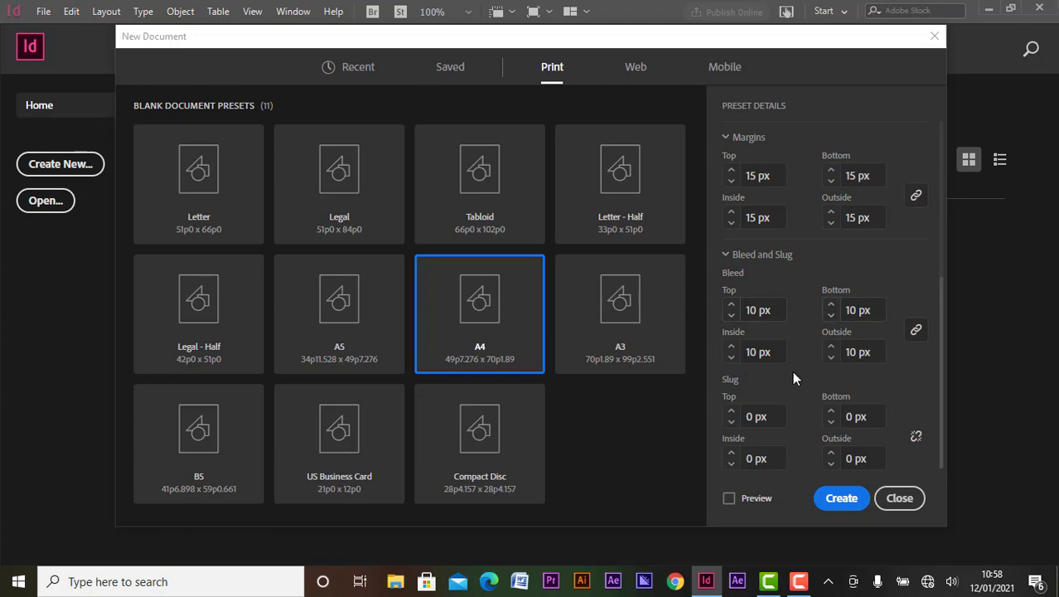
{"action": "left_click", "coordinate": [842, 497]}
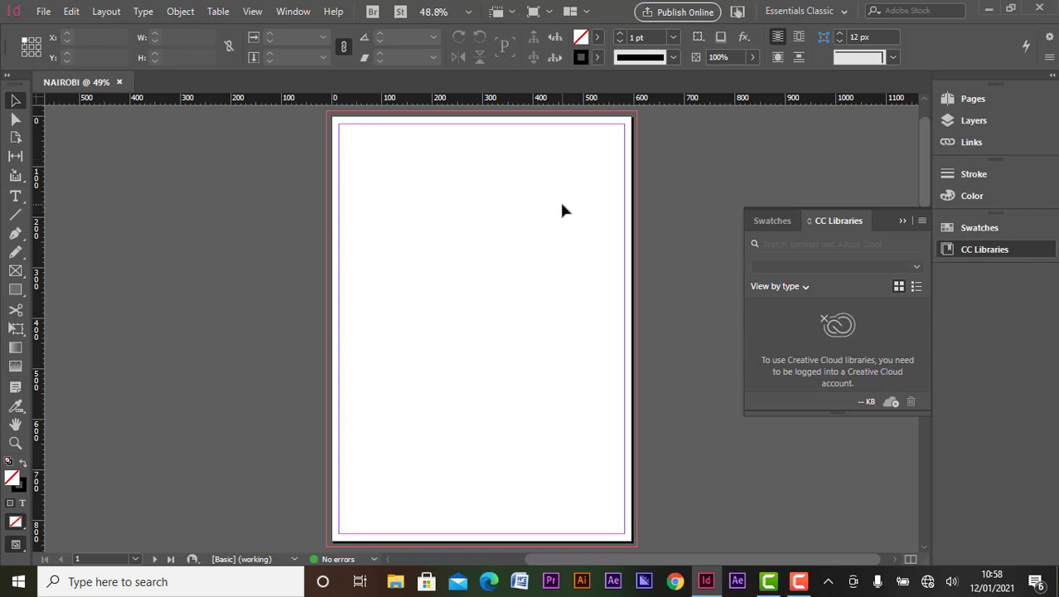
- Look through the new document's pages and facing spreads, examining the page, margin and bleed outlines
{"action": "scroll", "coordinate": [524, 296], "scroll_direction": "down", "scroll_amount": 3}
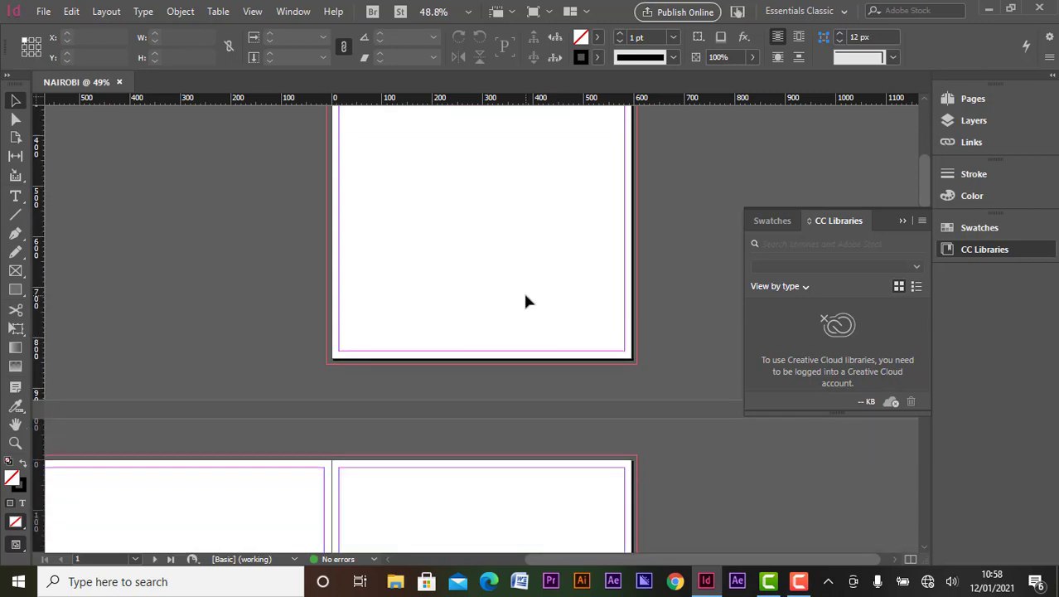
{"action": "scroll", "coordinate": [524, 296], "scroll_direction": "up", "scroll_amount": 3}
{"action": "scroll", "coordinate": [525, 296], "scroll_direction": "down", "scroll_amount": 1}
{"action": "scroll", "coordinate": [524, 301], "scroll_direction": "down", "scroll_amount": 2}
{"action": "scroll", "coordinate": [524, 302], "scroll_direction": "up", "scroll_amount": 3}
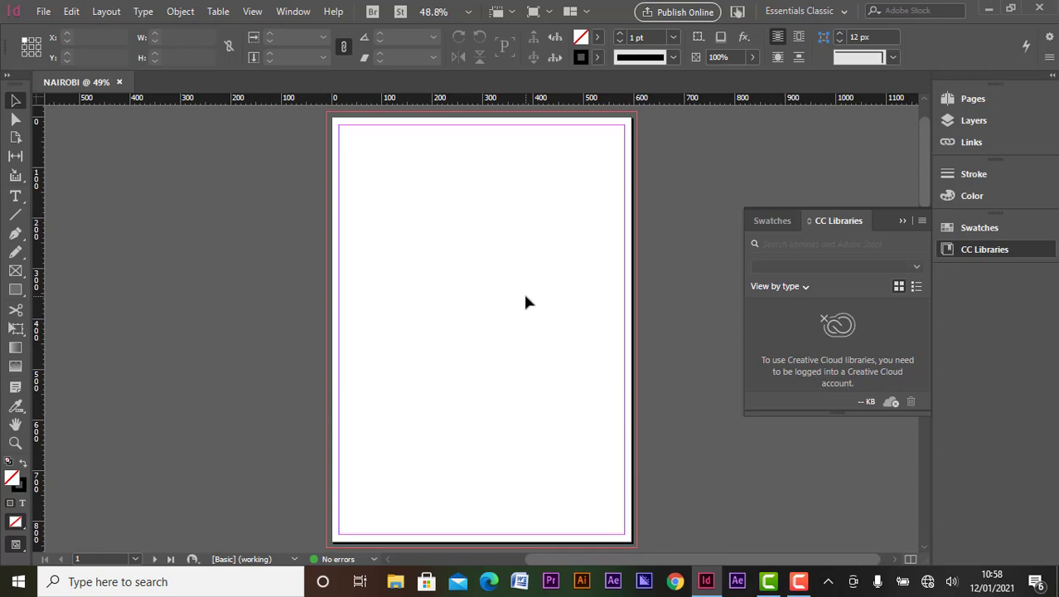
{"action": "left_click_drag", "start_coordinate": [445, 164], "coordinate": [555, 418]}
{"action": "scroll", "coordinate": [558, 423], "scroll_direction": "down", "scroll_amount": 3}
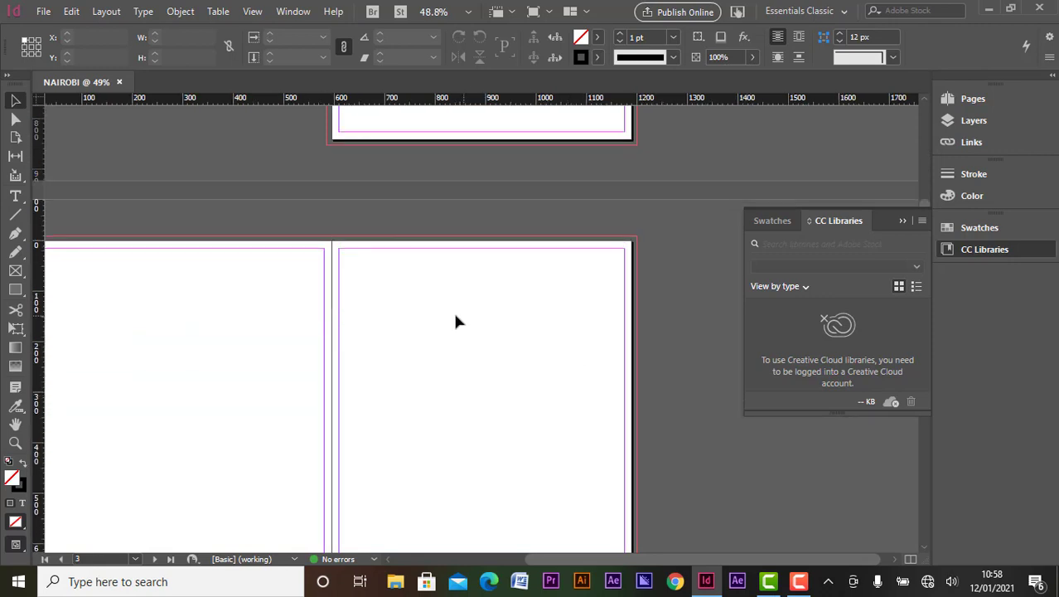
{"action": "scroll", "coordinate": [512, 296], "scroll_direction": "down", "scroll_amount": 5}
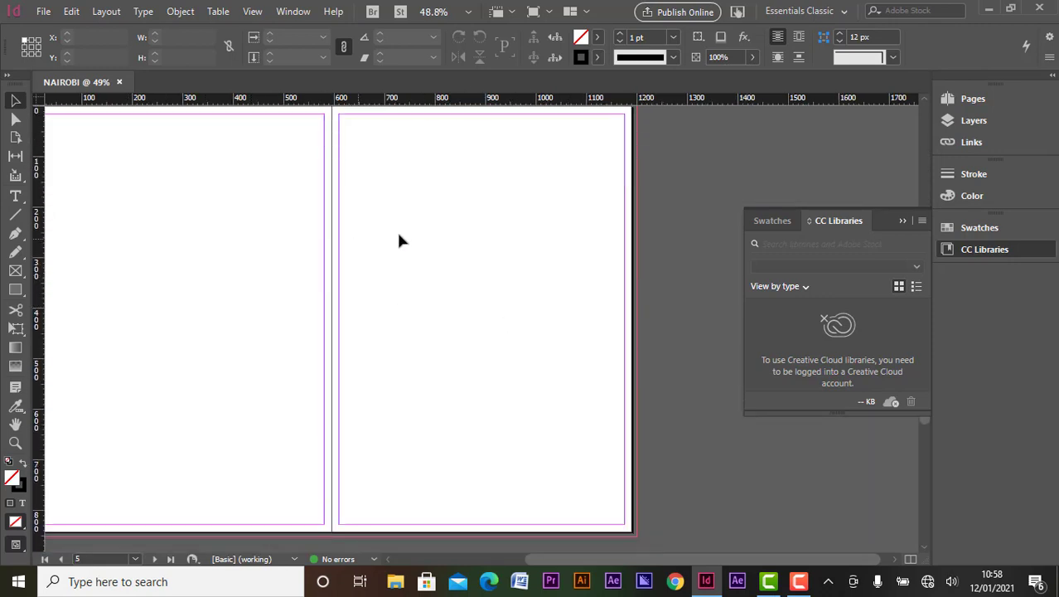
{"action": "scroll", "coordinate": [450, 274], "scroll_direction": "down", "scroll_amount": 3}
{"action": "scroll", "coordinate": [267, 371], "scroll_direction": "down", "scroll_amount": 3}
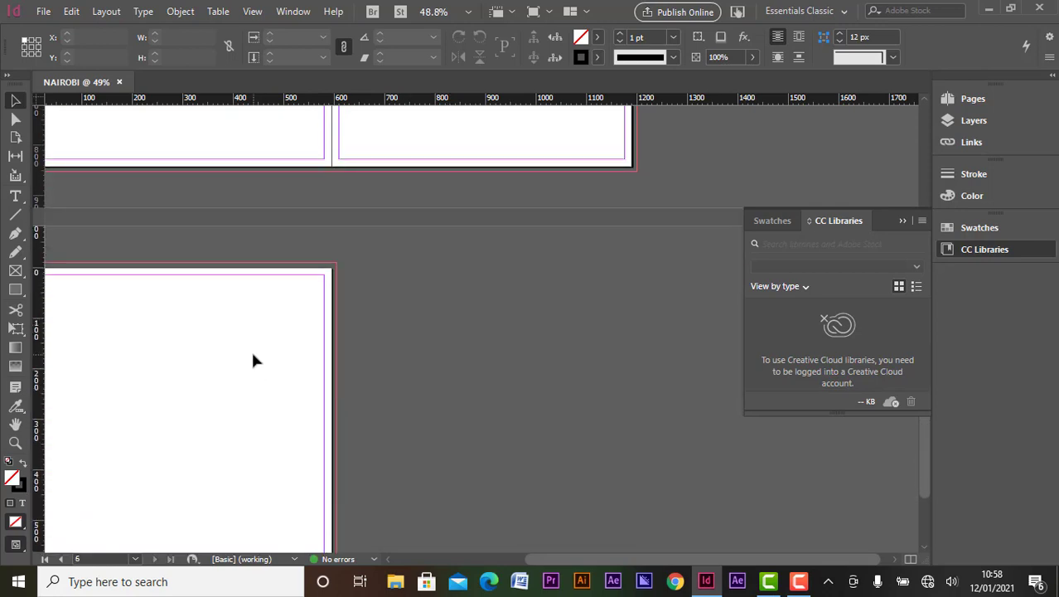
{"action": "scroll", "coordinate": [323, 363], "scroll_direction": "up", "scroll_amount": 4}
{"action": "scroll", "coordinate": [431, 369], "scroll_direction": "down", "scroll_amount": 1}
{"action": "scroll", "coordinate": [480, 348], "scroll_direction": "up", "scroll_amount": 12}
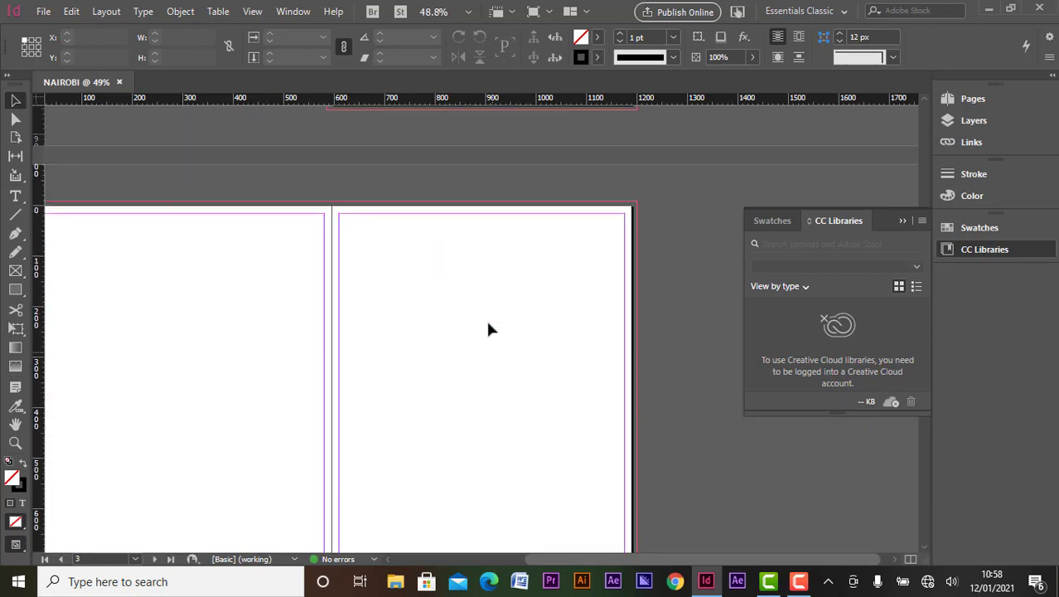
{"action": "scroll", "coordinate": [439, 273], "scroll_direction": "up", "scroll_amount": 3}
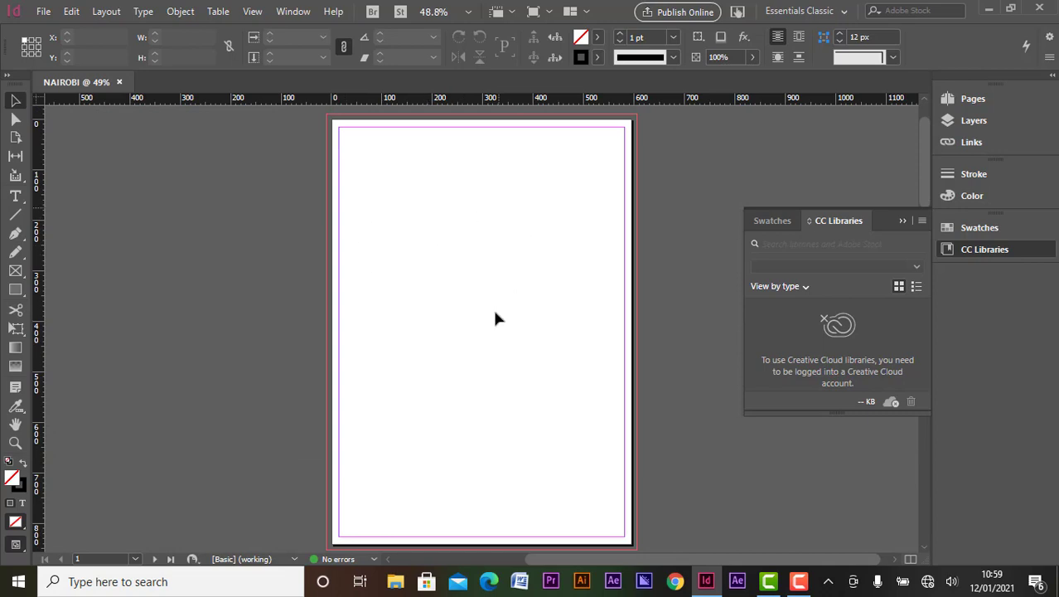
{"action": "scroll", "coordinate": [503, 362], "scroll_direction": "down", "scroll_amount": 15}
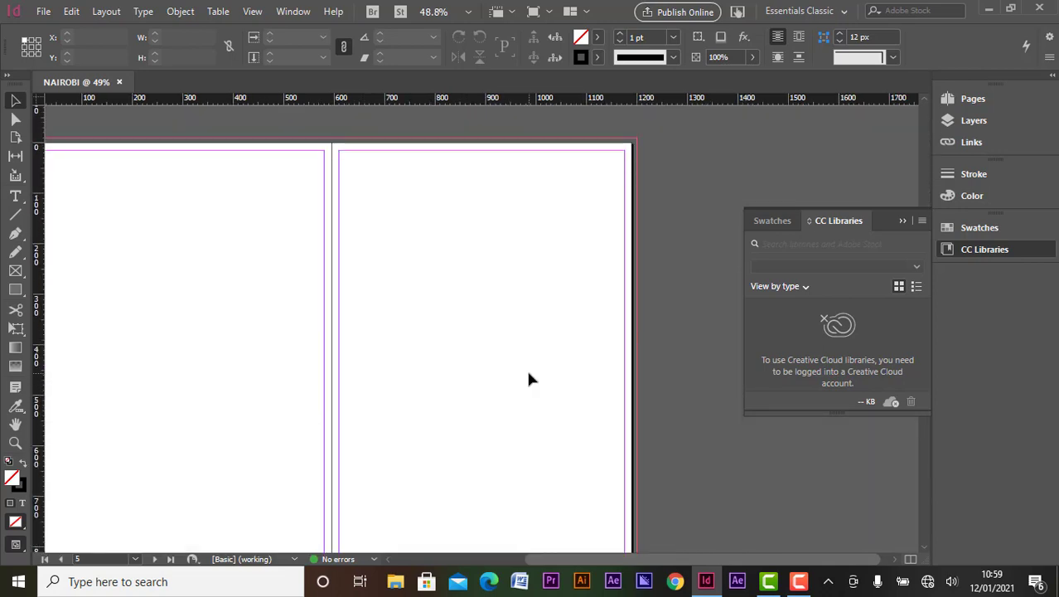
{"action": "scroll", "coordinate": [549, 424], "scroll_direction": "up", "scroll_amount": 7}
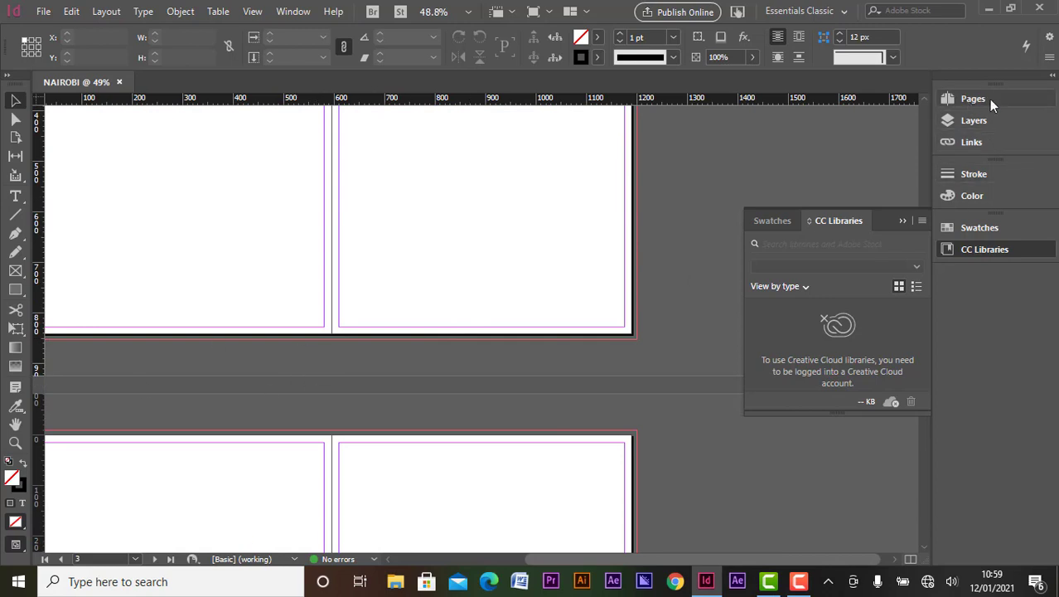
- Show the page thumbnails in a taller Pages panel and select pages 1, 3, 4, 5 and 6 in turn
{"action": "left_click", "coordinate": [947, 102]}
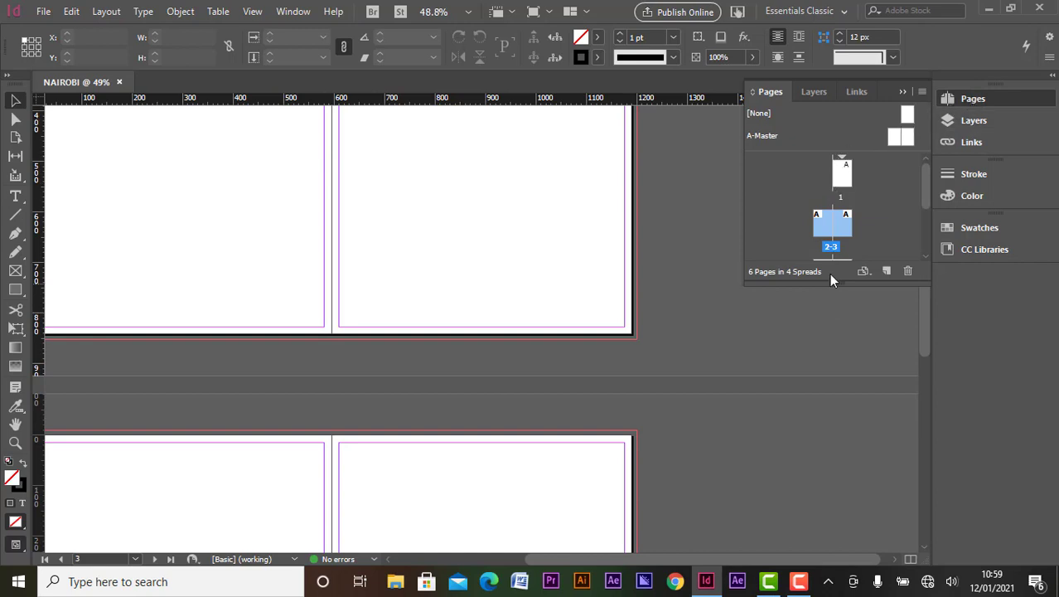
{"action": "left_click_drag", "start_coordinate": [830, 282], "coordinate": [829, 430]}
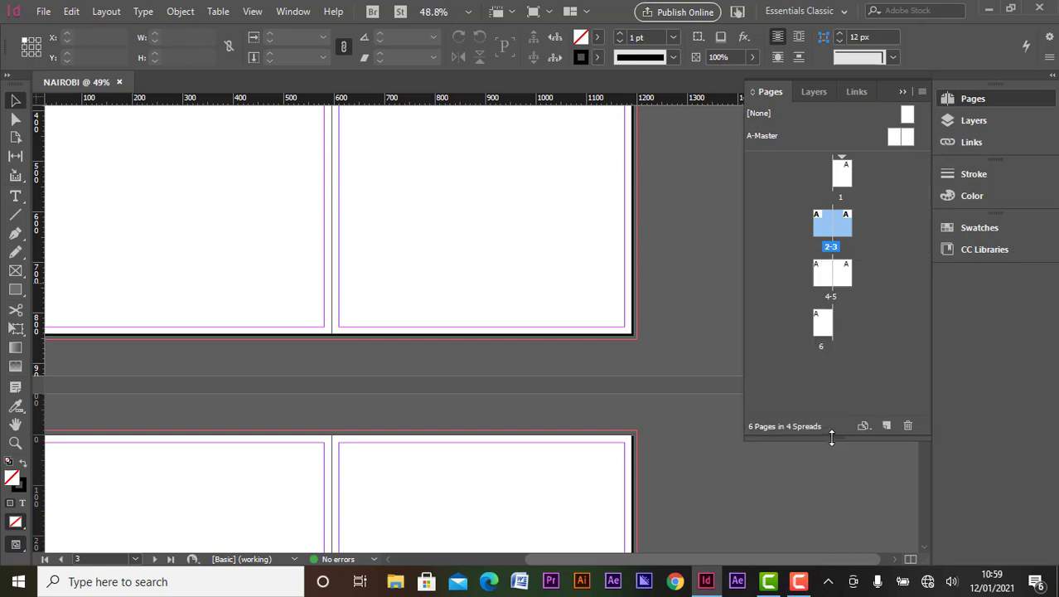
{"action": "left_click", "coordinate": [839, 178]}
{"action": "left_click", "coordinate": [841, 229]}
{"action": "left_click", "coordinate": [826, 272]}
{"action": "left_click", "coordinate": [842, 274]}
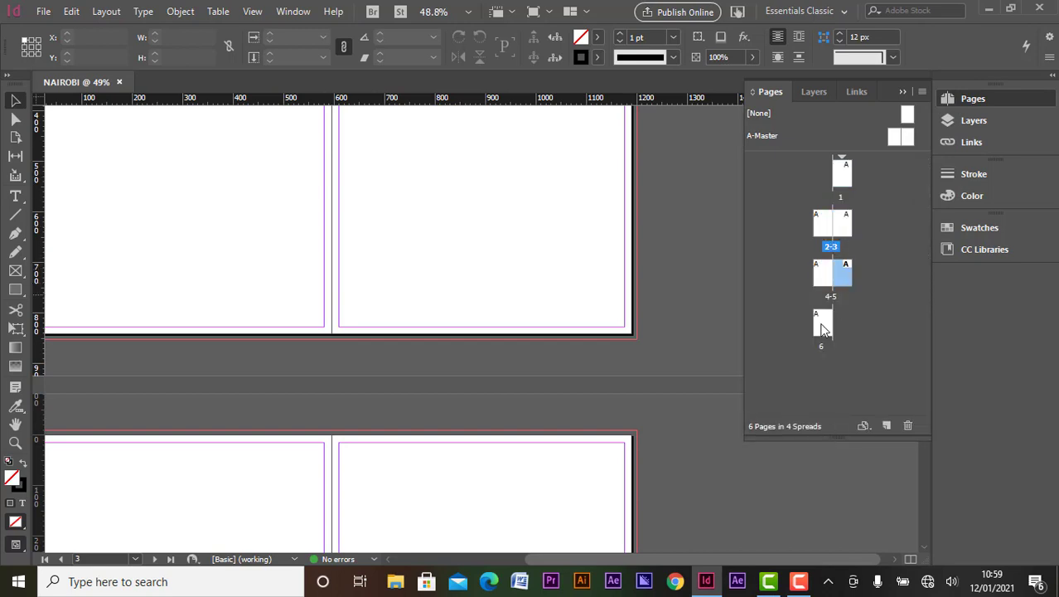
{"action": "left_click", "coordinate": [822, 328]}
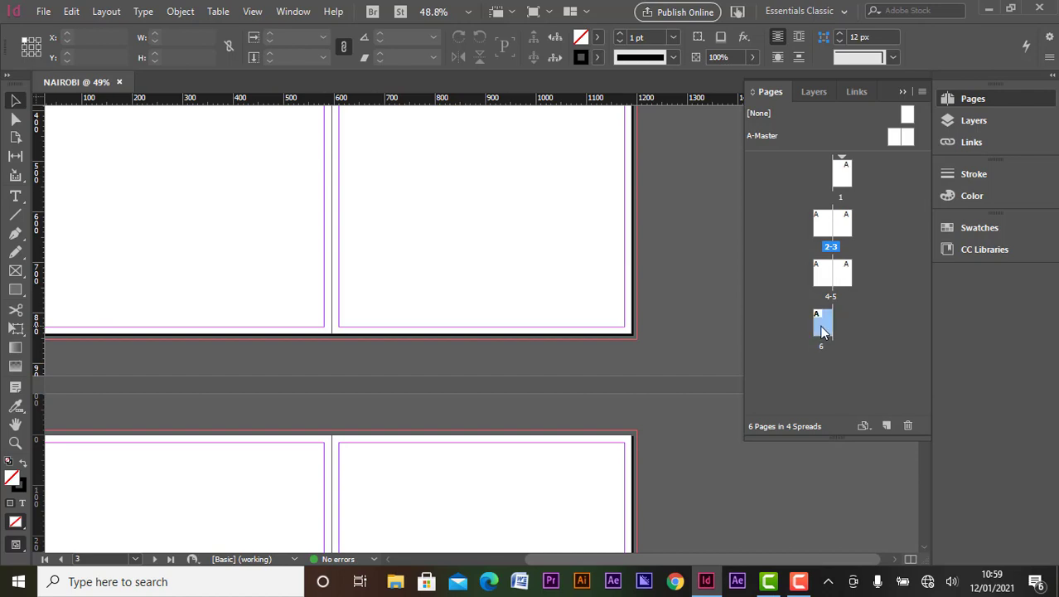
{"action": "scroll", "coordinate": [581, 233], "scroll_direction": "up", "scroll_amount": 3}
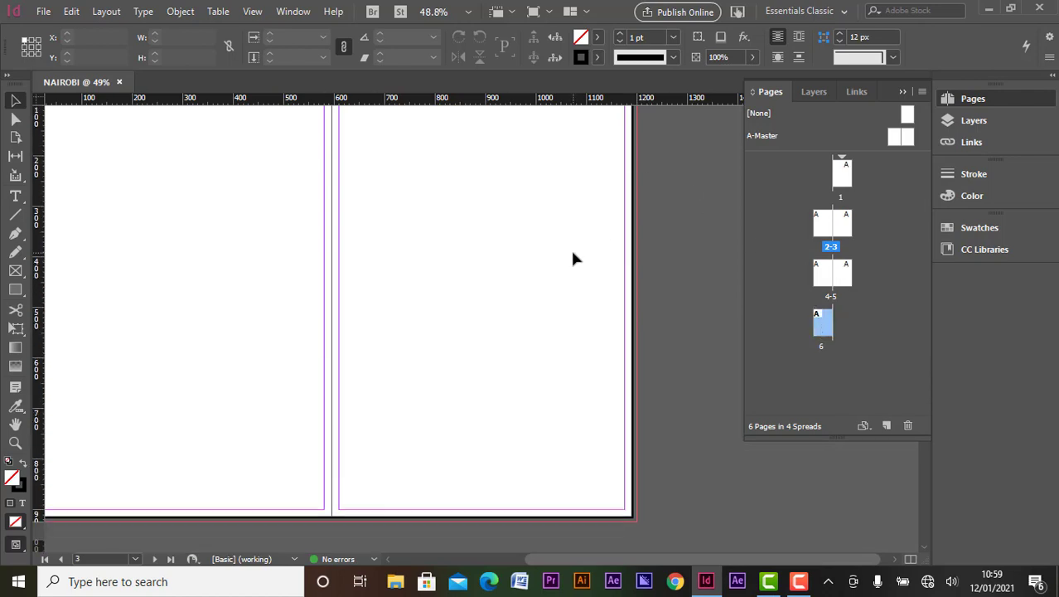